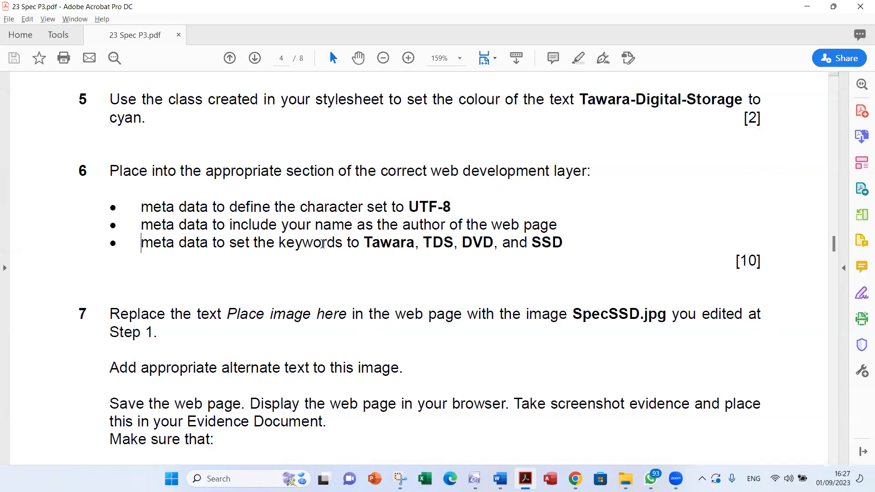
Copy the keyword list "Tawara, TDS, DVD, and SSD" from question 6 of the exam paper
double_click(364, 243)
left_click_drag(404, 243, 543, 247)
key("ctrl+c")
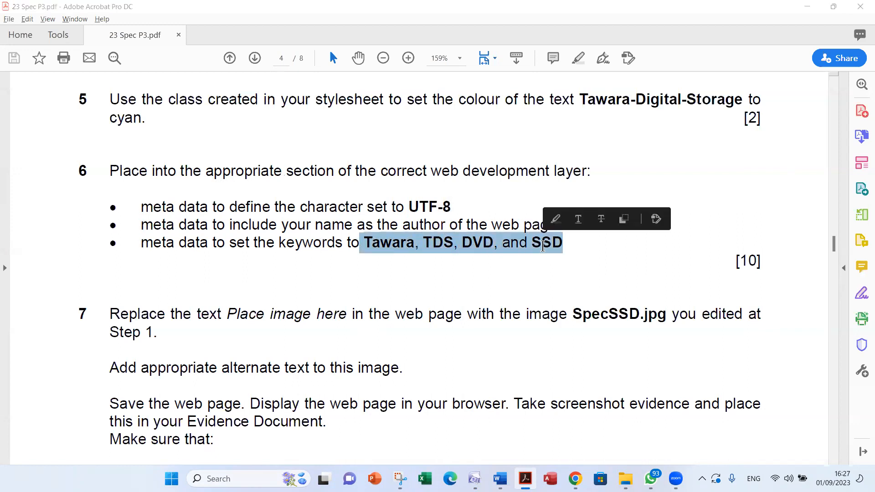
In SharePoint Designer, set the page's keywords to "Tawara, TDS, DVD, and SSD" and check the meta tag in the HTML source
key("alt+Tab")
right_click(386, 225)
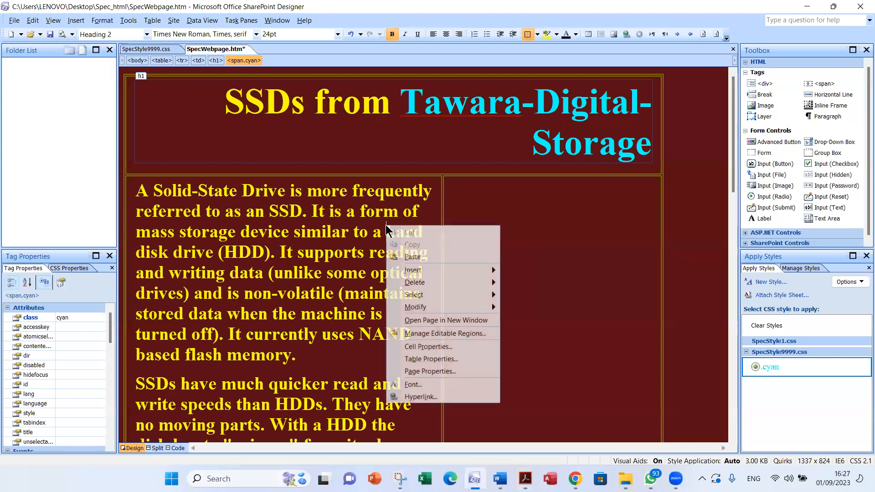
left_click(437, 371)
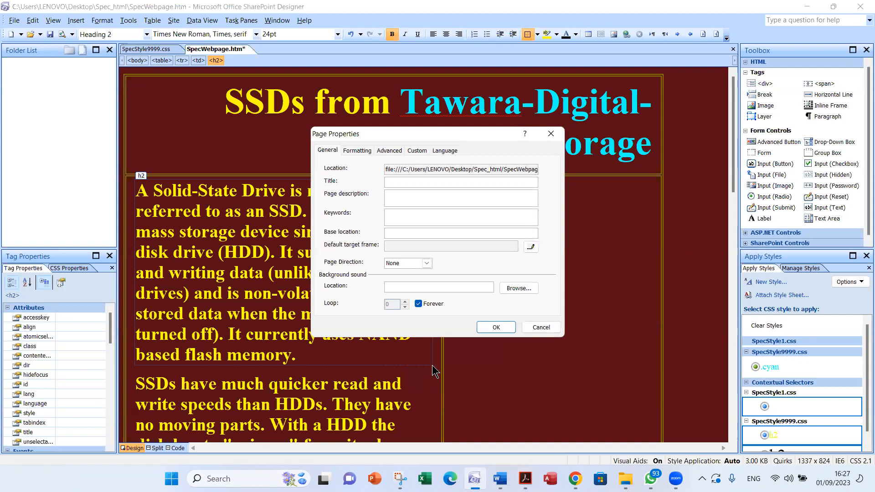
left_click(403, 216)
key("ctrl+v")
key("alt+Tab")
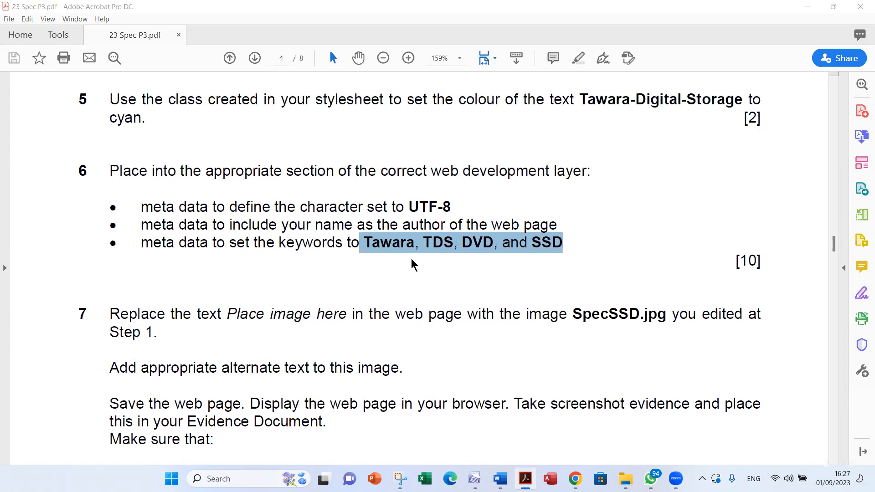
key("alt+Tab")
left_click(487, 328)
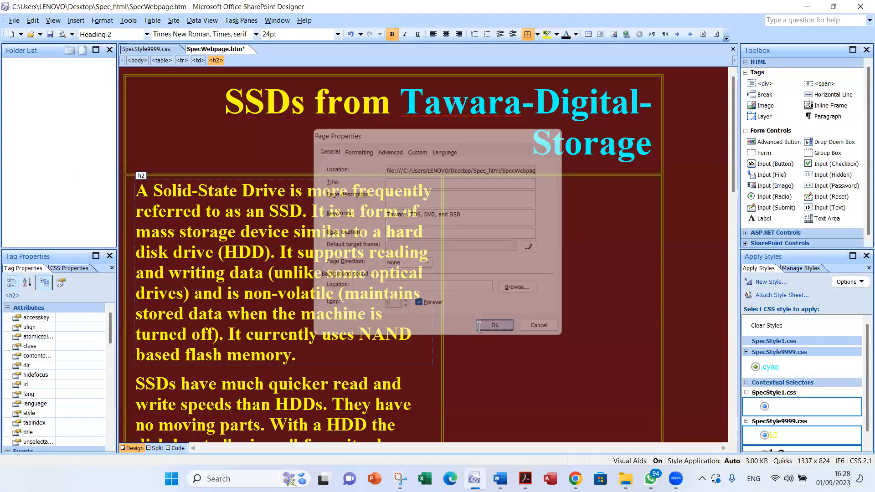
left_click(174, 449)
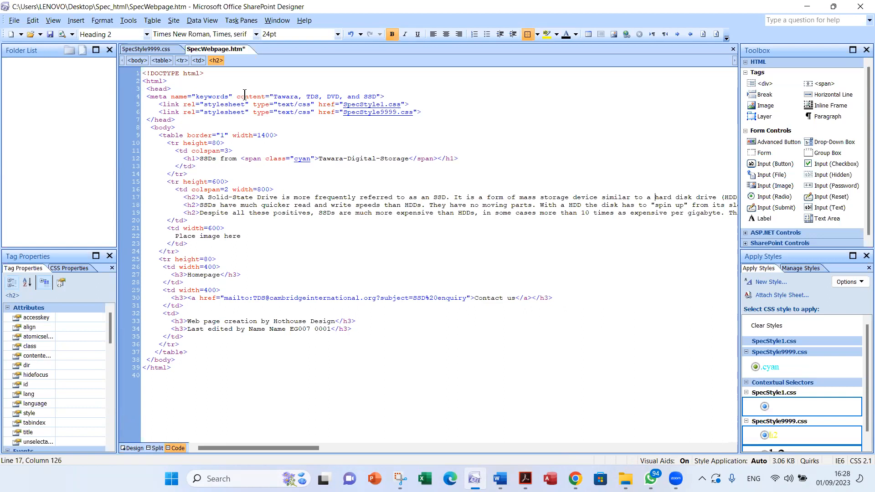
left_click(390, 96)
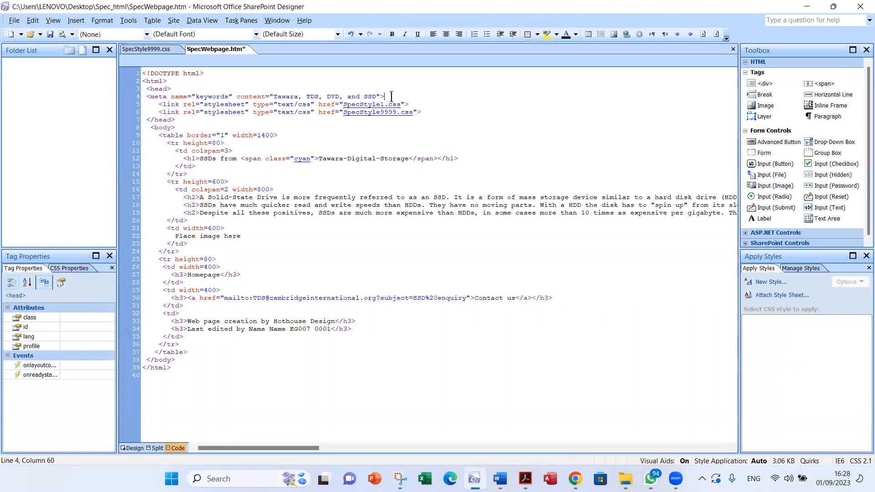
Check the author requirement in question 6 and start a new user meta variable in the web page's properties
key("alt+Tab")
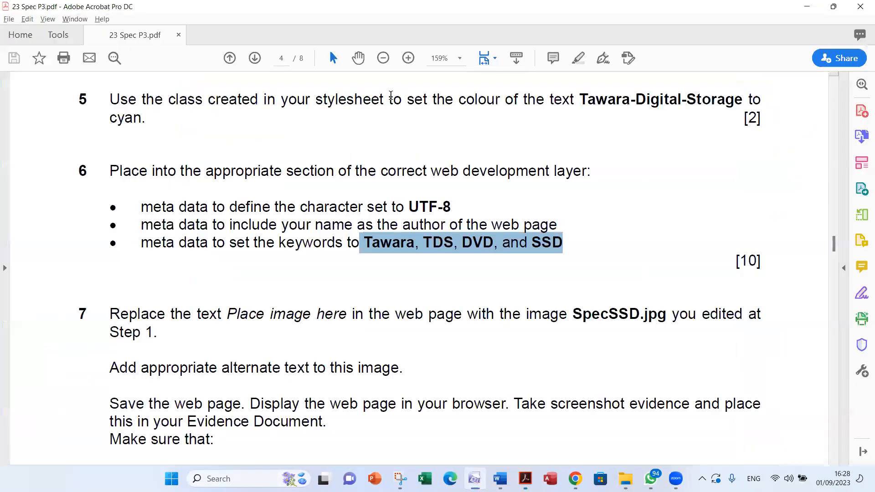
double_click(410, 224)
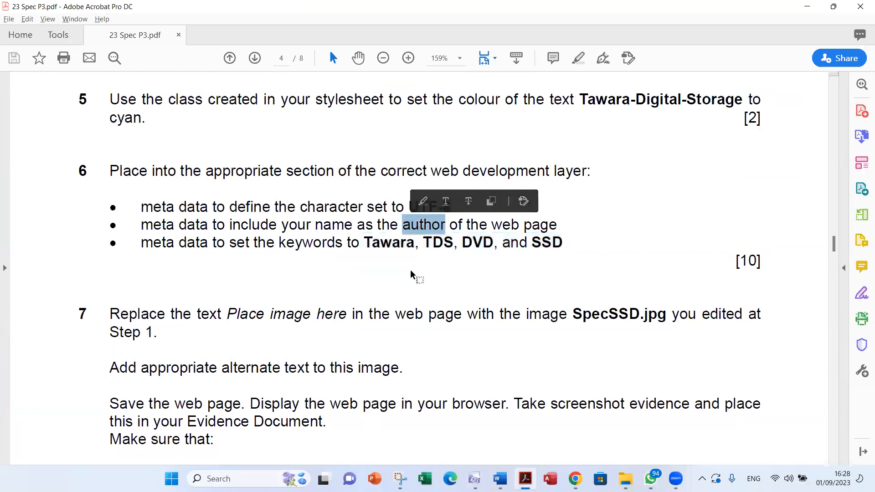
key("alt+Tab")
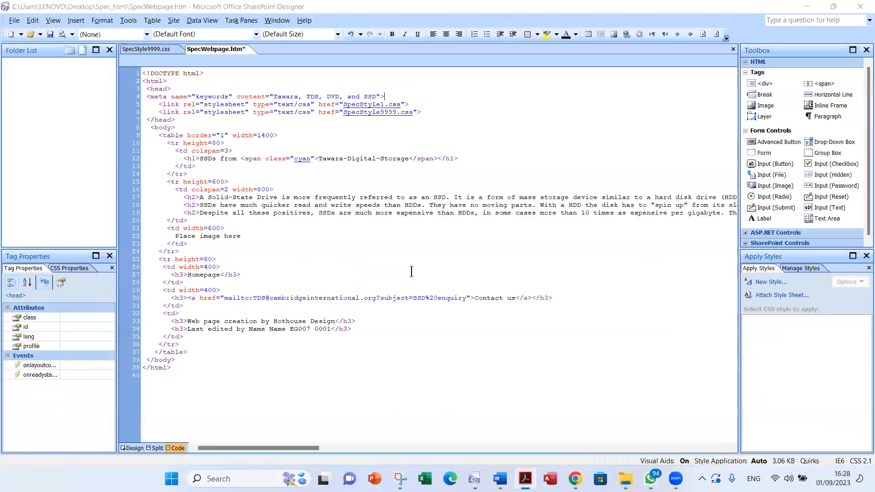
left_click(134, 448)
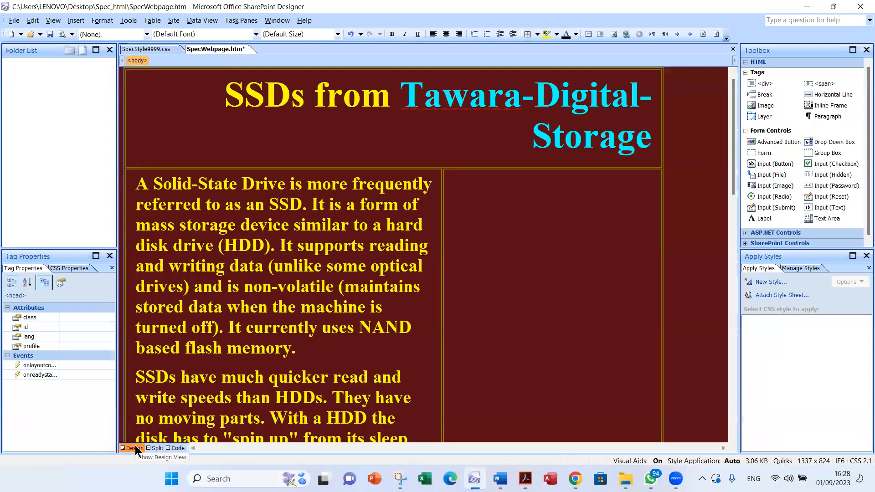
right_click(383, 237)
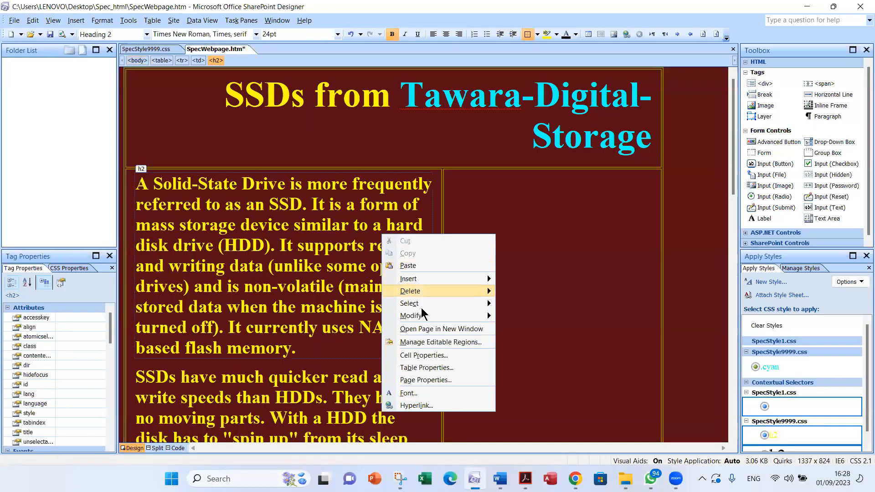
left_click(452, 376)
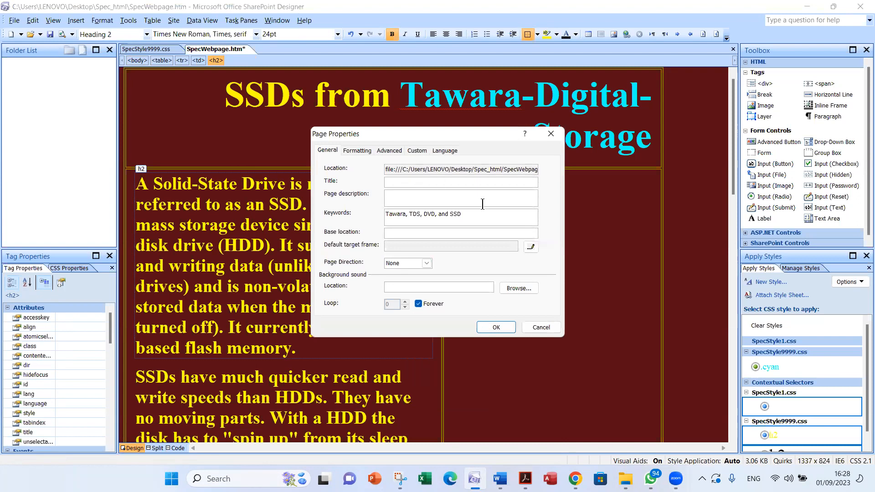
left_click(417, 150)
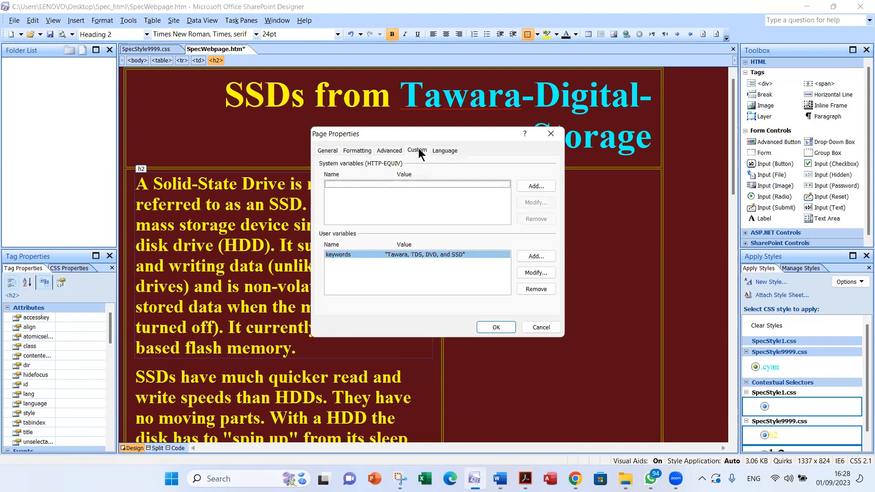
left_click(540, 254)
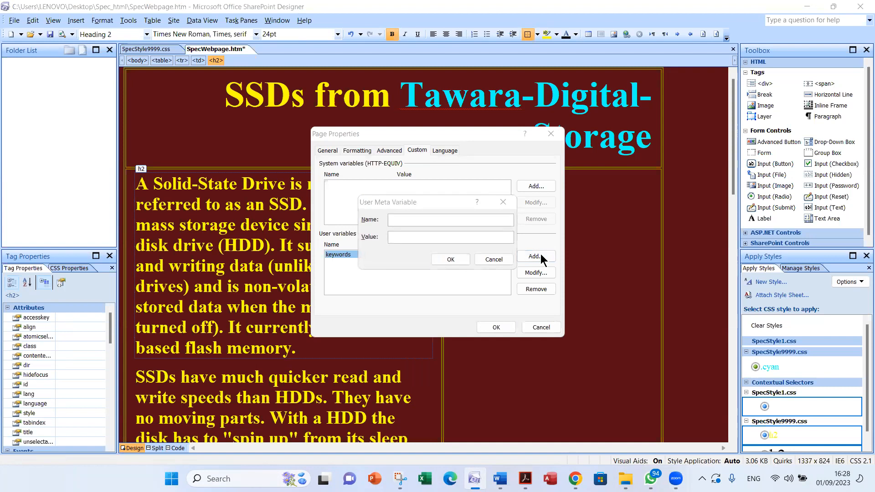
Name the user meta variable "author", copying the word from question 6 of the exam paper
key("alt+Tab")
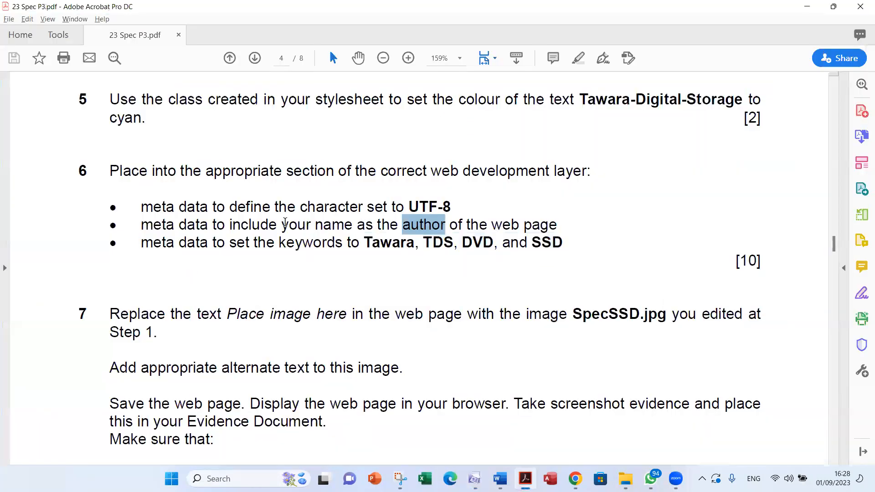
right_click(423, 224)
left_click(435, 231)
key("alt+Tab")
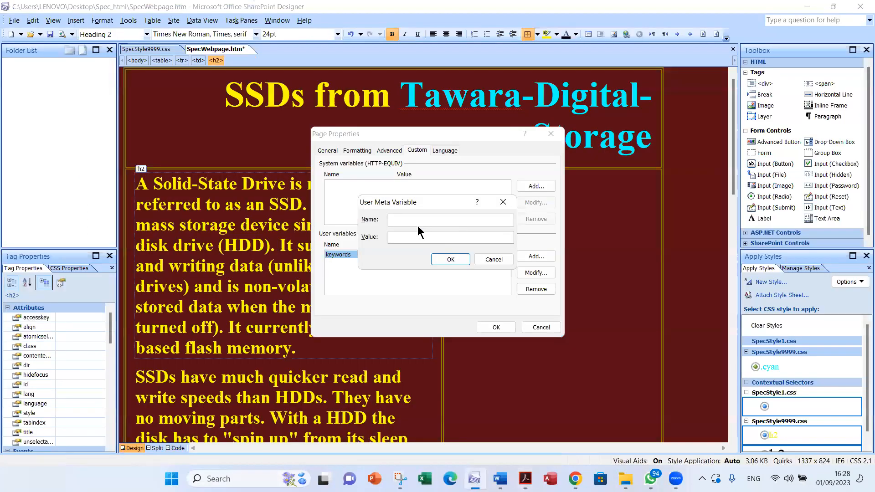
key("ctrl+v")
key("alt+Tab")
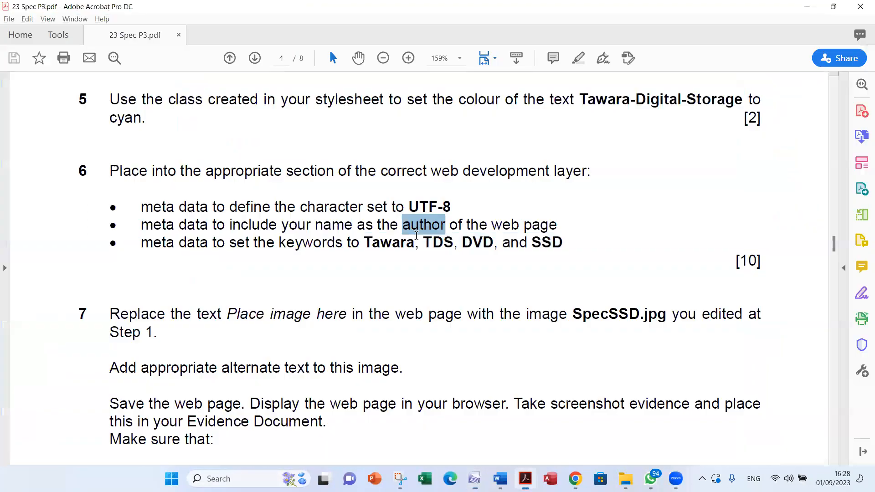
key("alt+Tab")
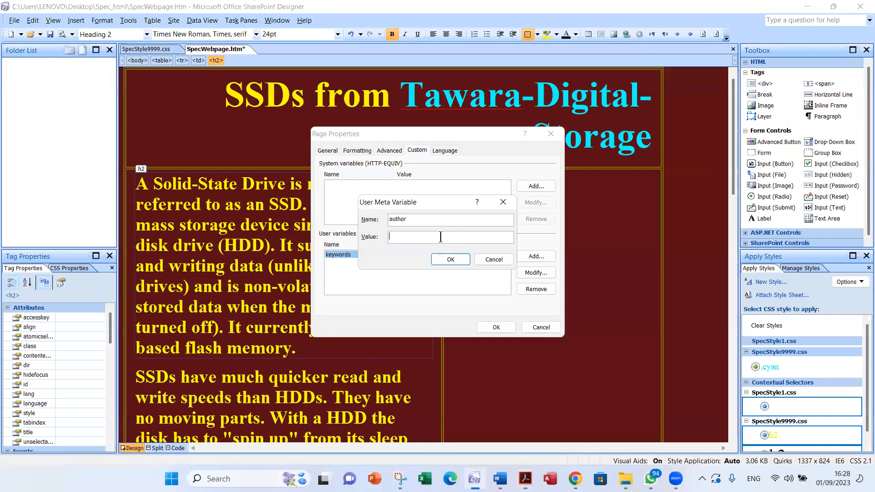
Set the author variable's value to the placeholder "Name Name", apply the page properties and show the HTML source
type("Name an")
key("BackSpace")
key("BackSpace")
type("Name")
left_click(444, 260)
left_click(491, 327)
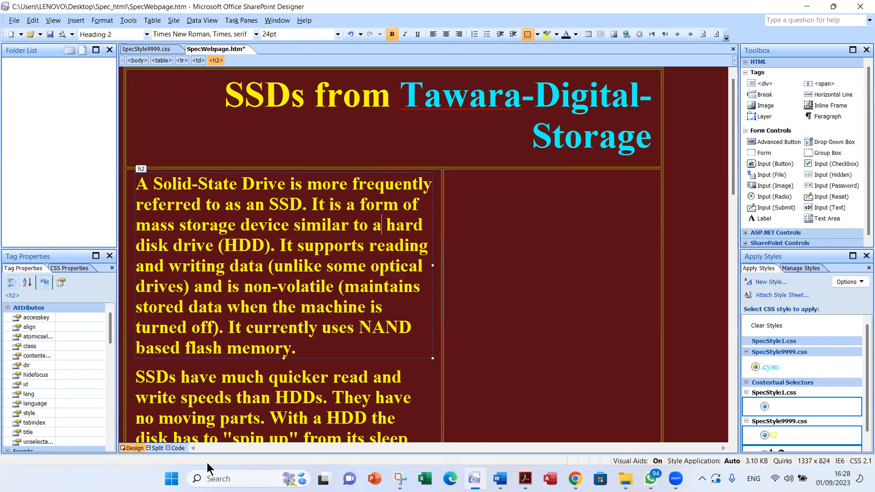
left_click(182, 450)
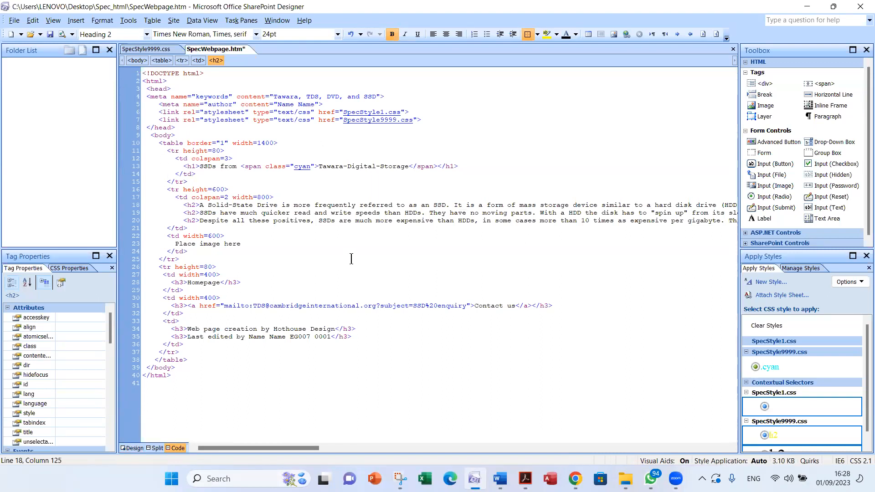
Check the UTF-8 requirement in question 6 and copy the <meta charset="UTF-8"> tag from 23 Spec P3ms.pdf
key("alt+Tab")
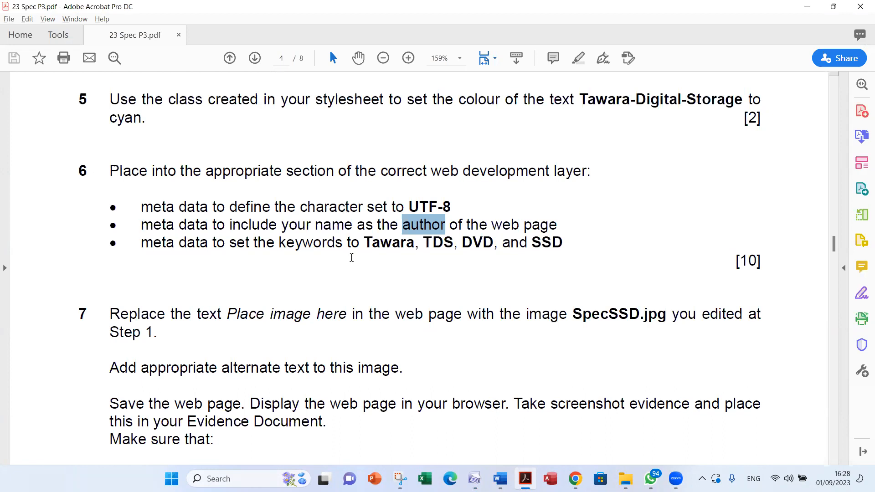
left_click(453, 204)
left_click_drag(453, 204, 411, 205)
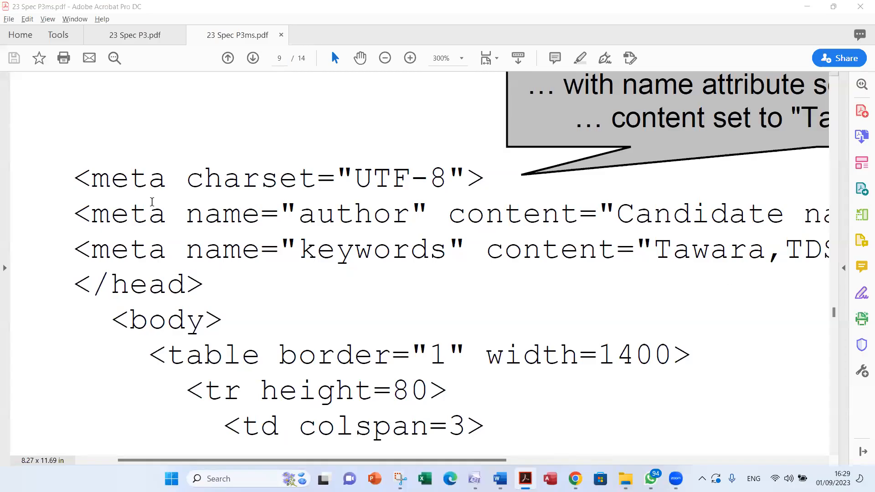
left_click(79, 175)
left_click_drag(86, 176, 458, 175)
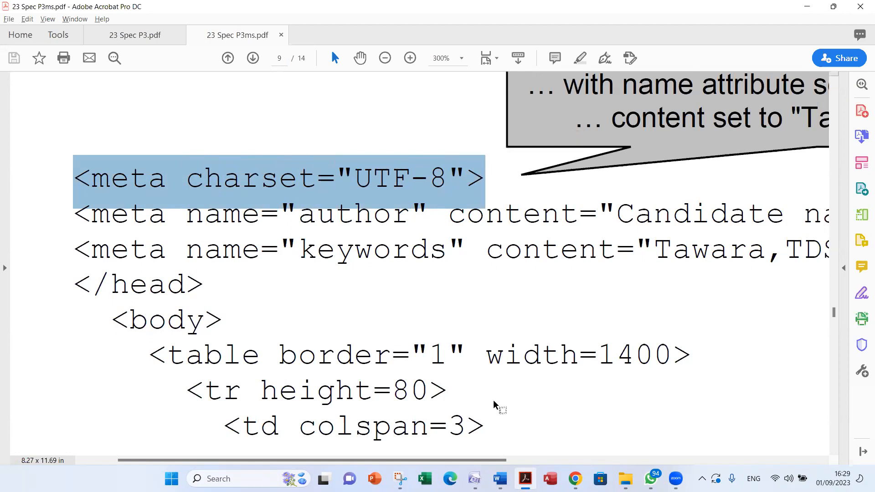
Insert <meta charset="UTF-8"> on a new line below the author meta tag in SpecWebpage.htm's source
key("alt+Tab")
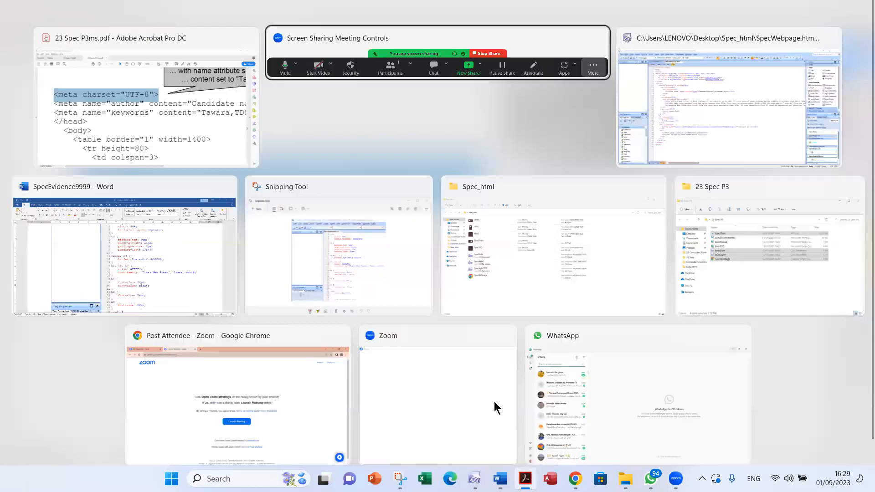
key("alt+Tab")
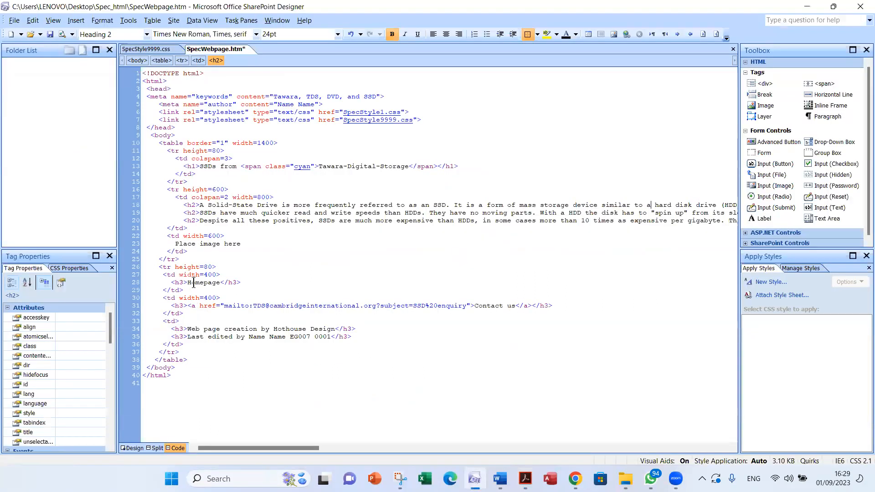
left_click(328, 103)
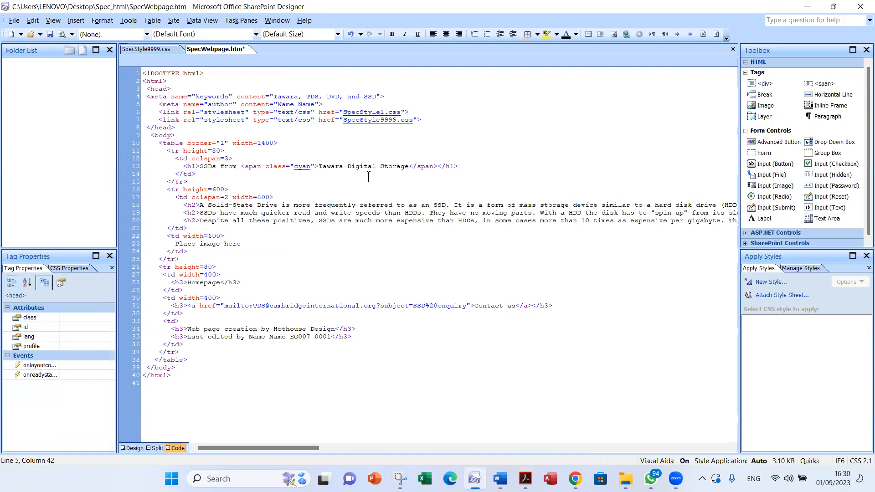
key("Return")
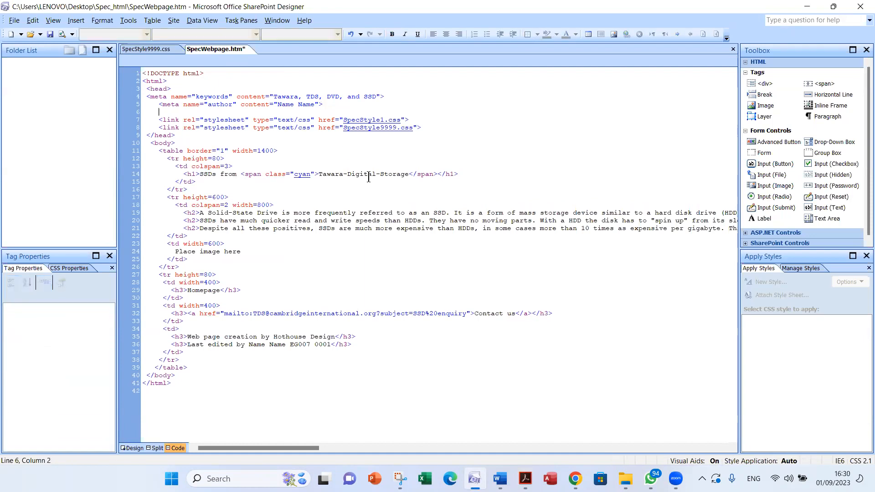
key("ctrl+v")
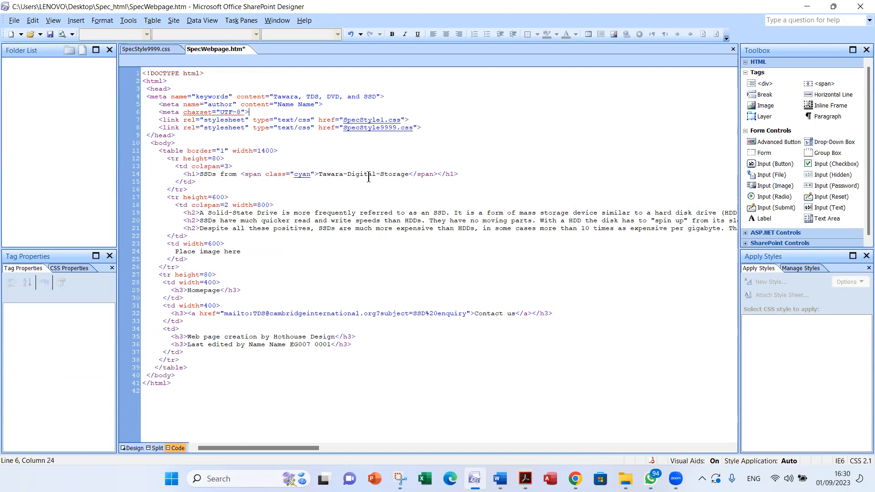
Return to 23 Spec P3ms.pdf and review the charset meta tag's syntax, including its opening and closing angle brackets
key("alt+Tab")
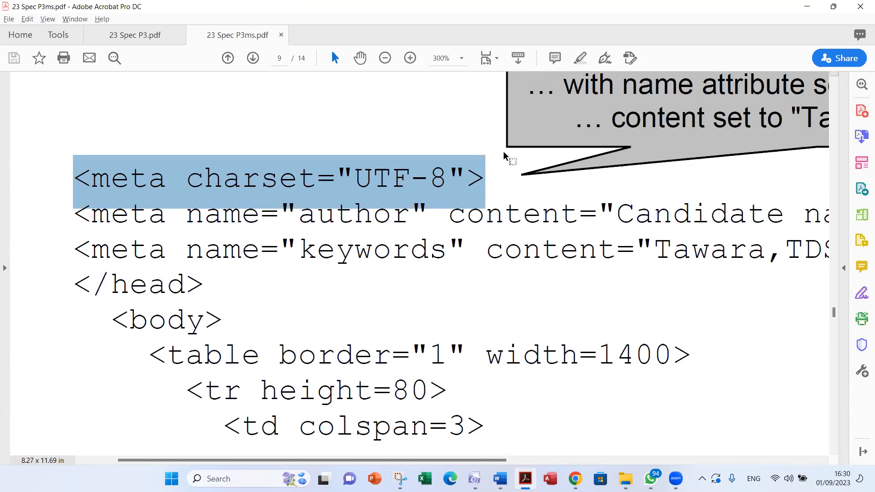
left_click(717, 471)
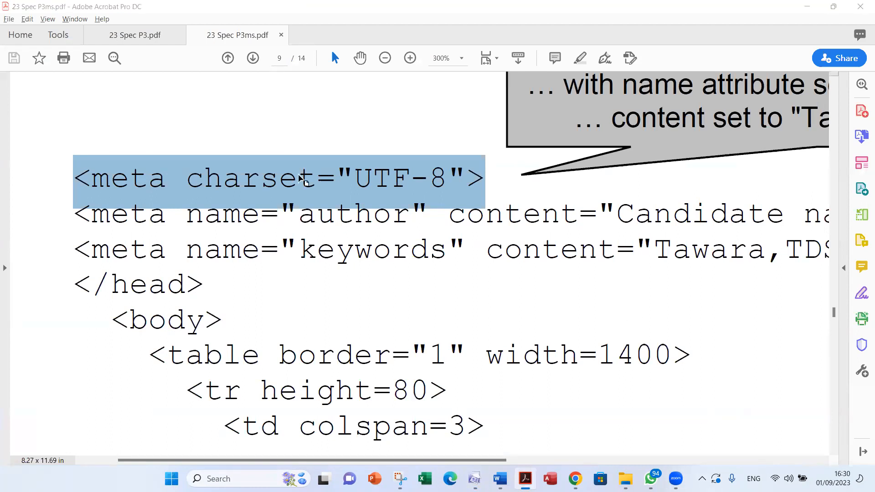
left_click(72, 179)
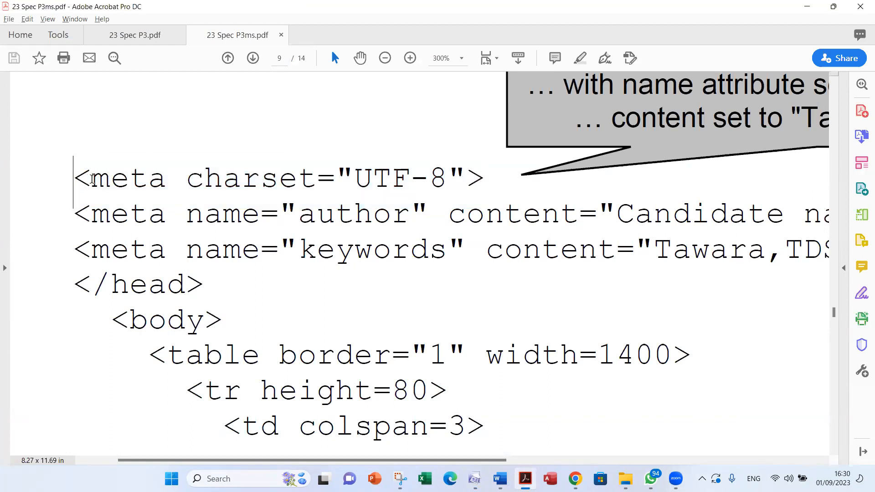
key("shift+Right")
left_click(478, 178)
key("shift+Left")
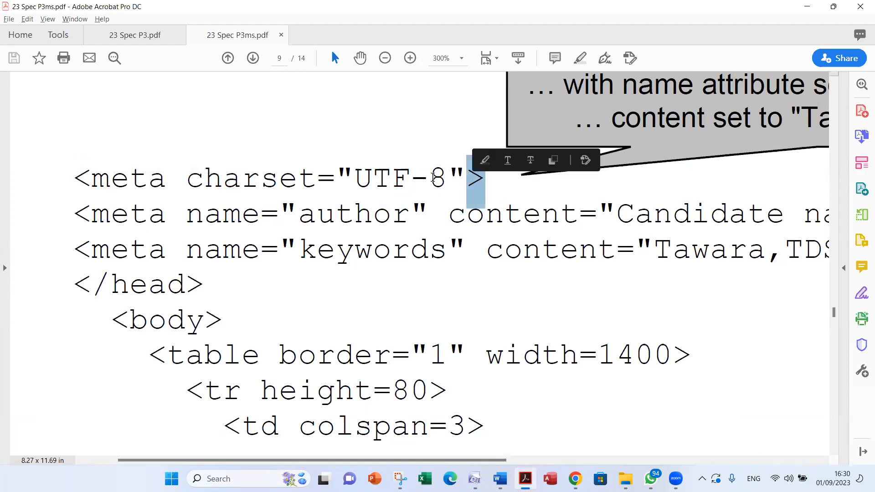
left_click_drag(74, 177, 468, 180)
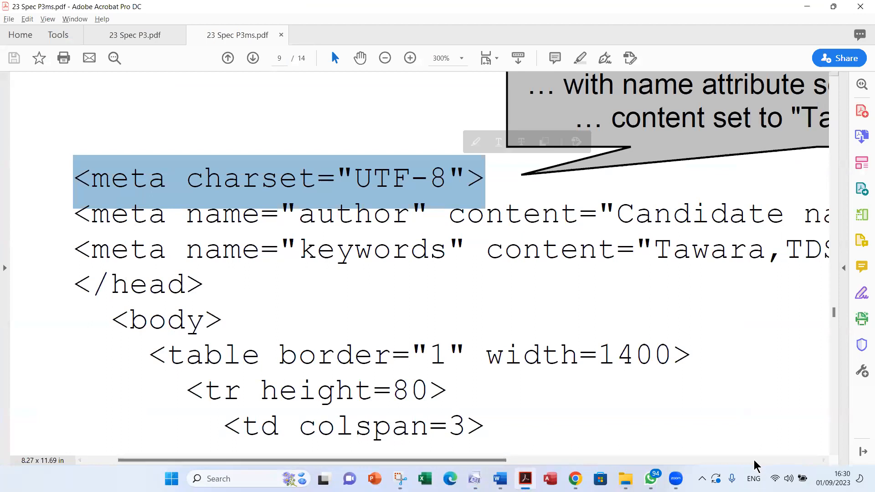
Go back to 23 Spec P3.pdf and read question 7 about replacing the image placeholder text
left_click(138, 35)
scroll(375, 218, "down", 4)
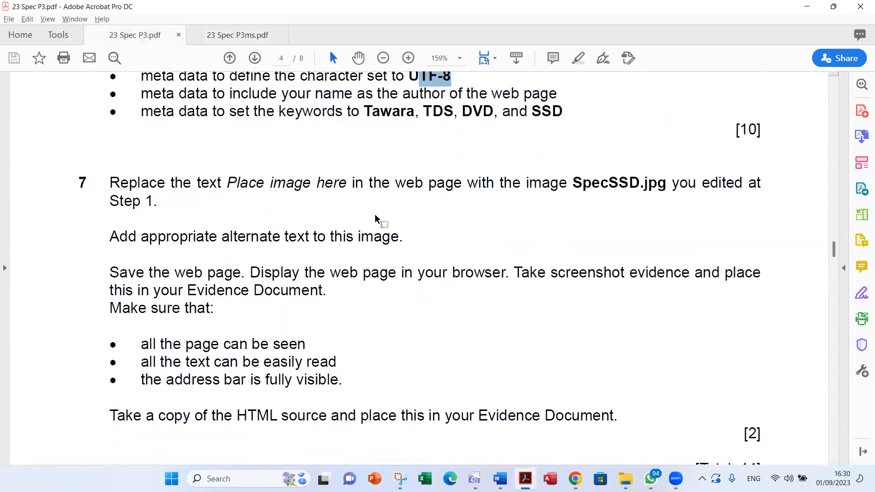
Review the marks for question 6 and read question 7's placeholder text and SpecSSD.jpg image requirement
scroll(375, 215, "up", 3)
left_click_drag(760, 195, 739, 195)
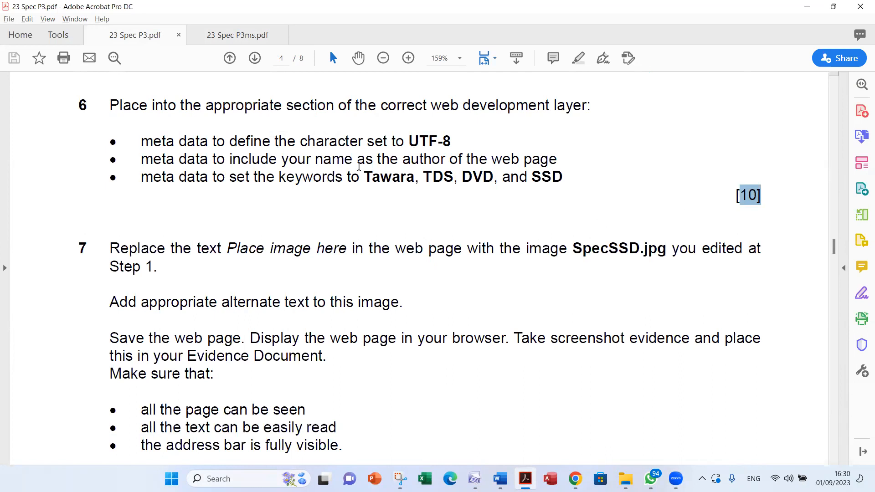
scroll(356, 175, "down", 2)
scroll(355, 175, "down", 1)
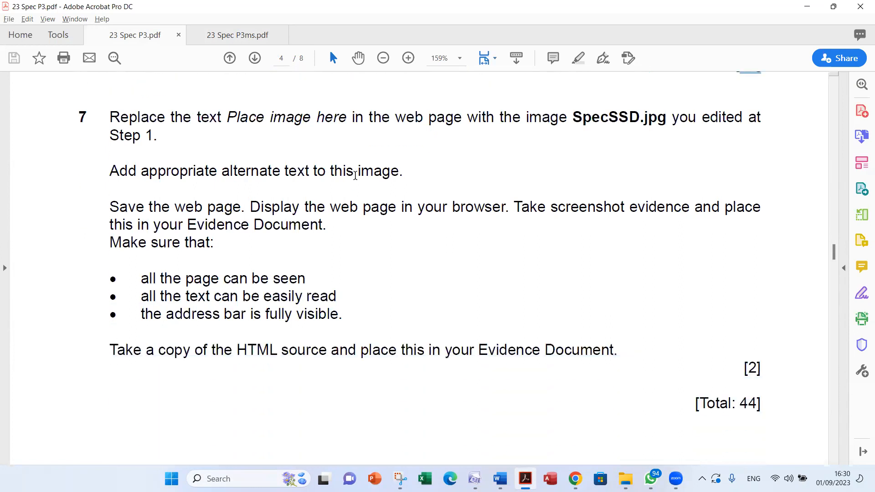
left_click_drag(230, 117, 324, 114)
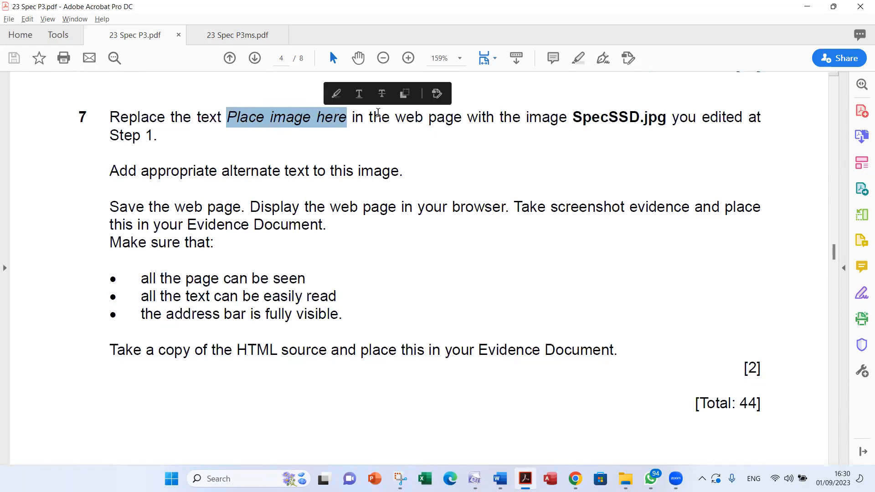
left_click(437, 114)
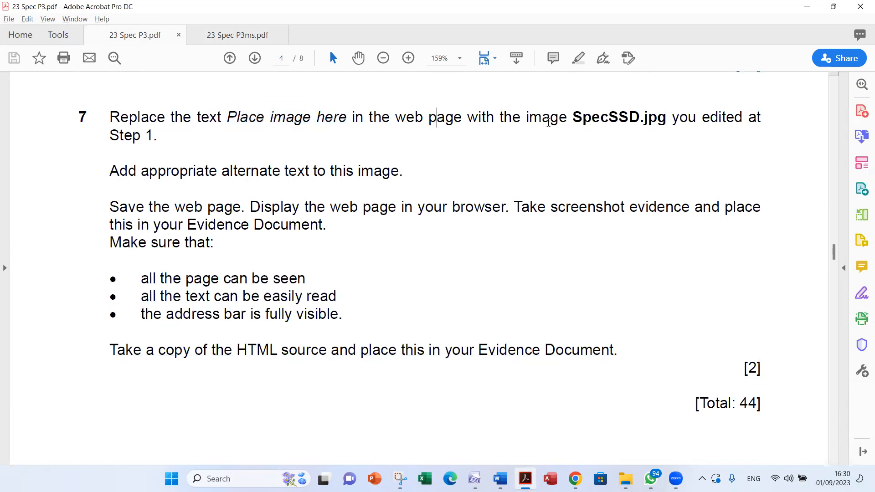
double_click(585, 118)
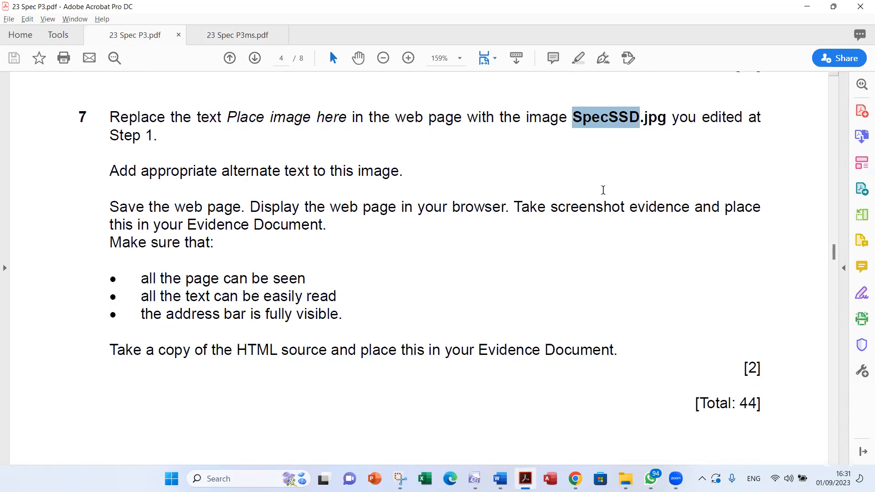
Switch to SpecWebpage.htm in SharePoint Designer and delete the text "Place image here" from the table cell in Design view
key("alt+Tab")
key("alt+Tab")
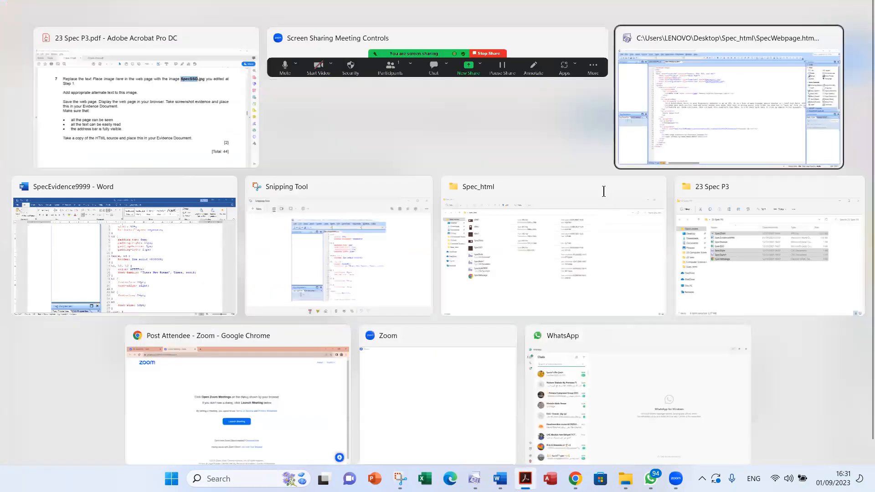
left_click(138, 448)
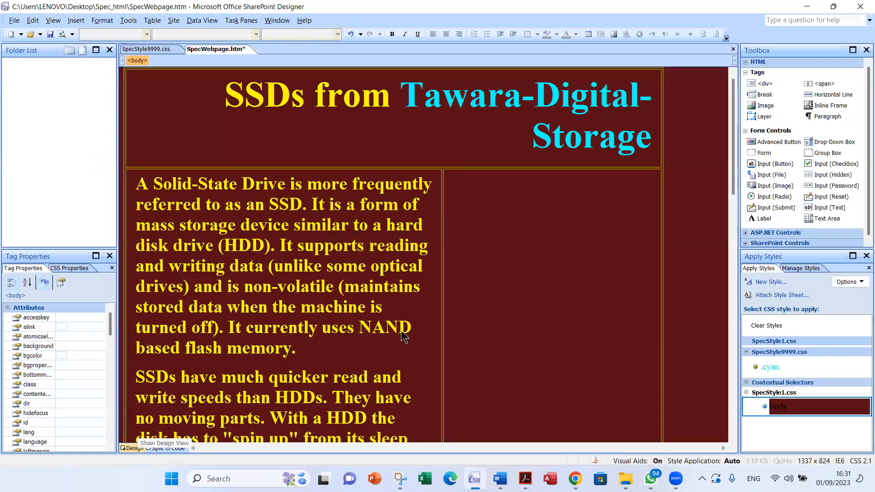
scroll(536, 262, "down", 5)
scroll(536, 263, "down", 2)
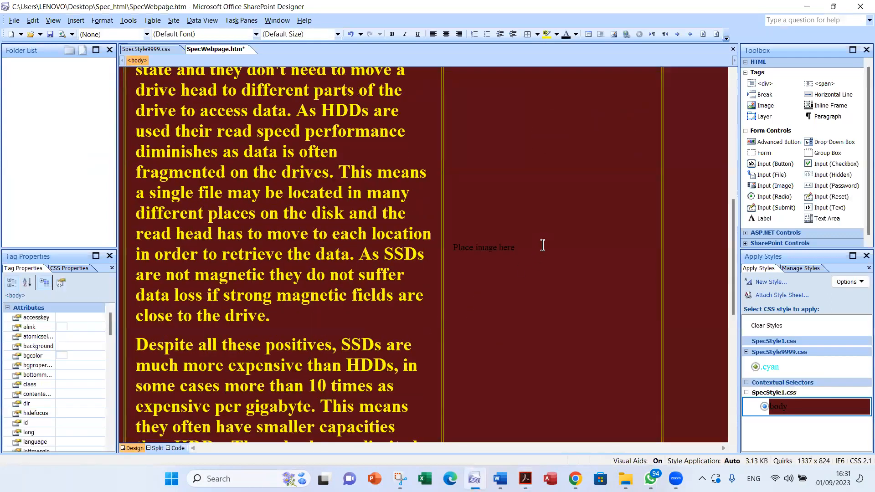
left_click(543, 245)
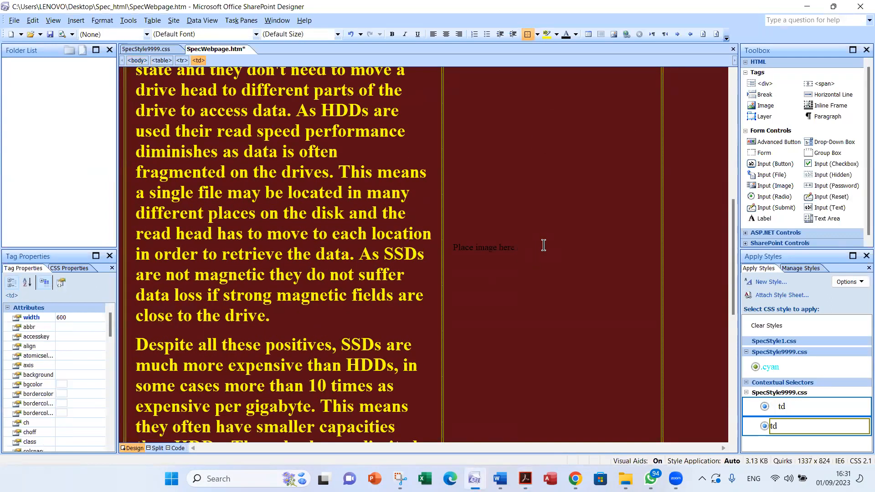
key("BackSpace")
key("BackSpace")
key("BackSpace")
key("BackSpace")
key("BackSpace")
key("BackSpace")
key("BackSpace")
key("BackSpace")
key("BackSpace")
key("BackSpace")
key("BackSpace")
key("BackSpace")
key("BackSpace")
key("BackSpace")
key("BackSpace")
key("BackSpace")
Insert the picture SpecSSD from the Spec_html folder on the Desktop into the emptied table cell
left_click(614, 33)
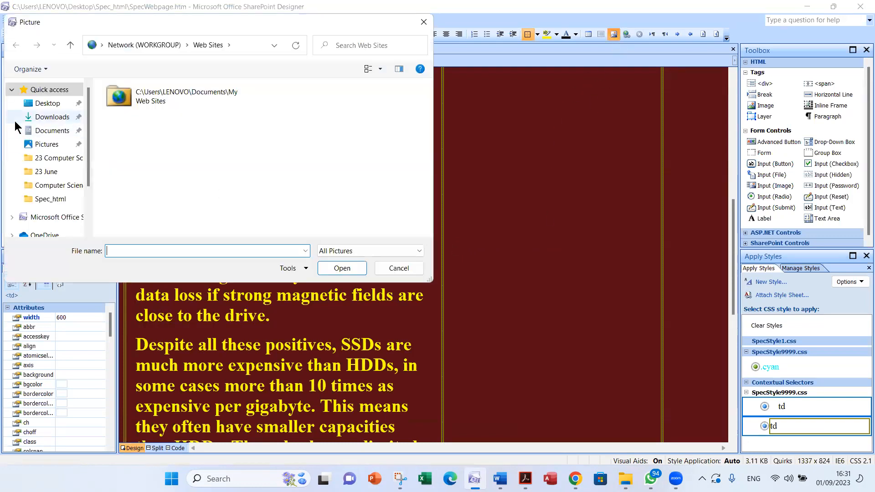
left_click(47, 103)
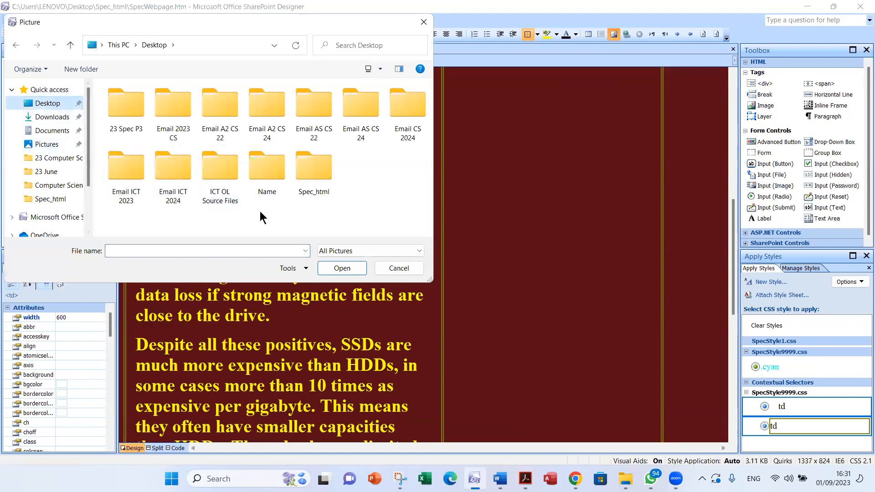
double_click(311, 170)
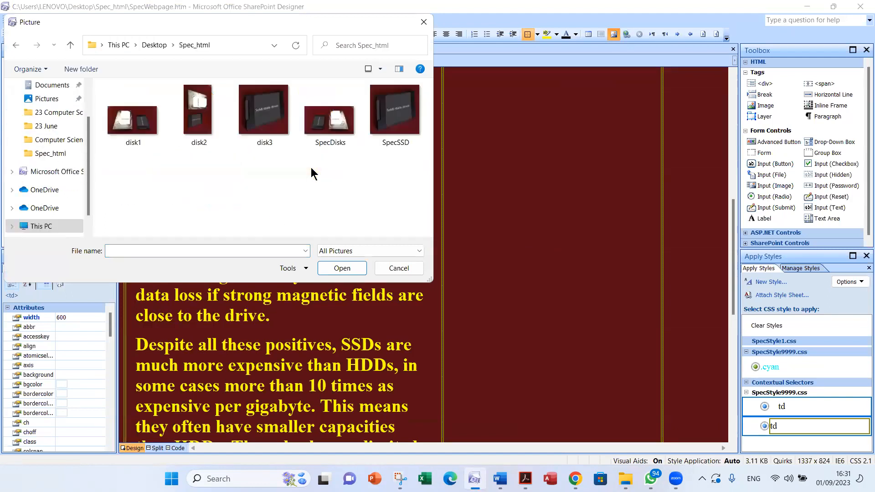
left_click(398, 116)
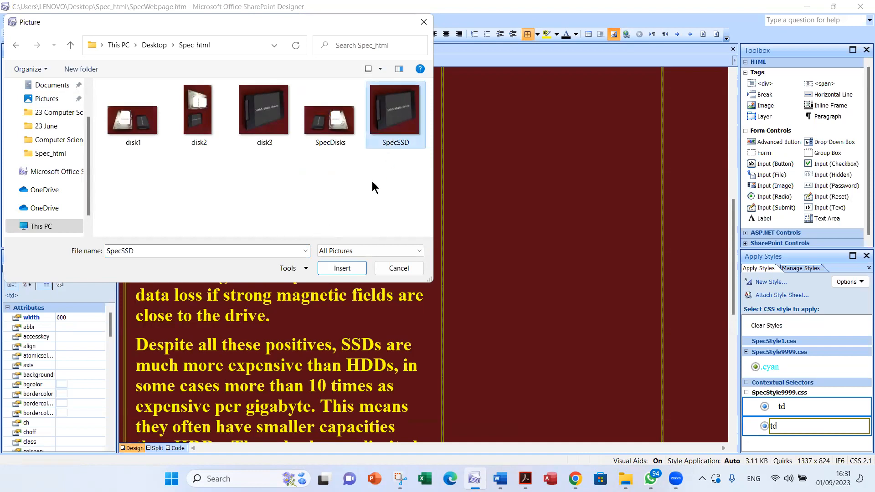
left_click(348, 269)
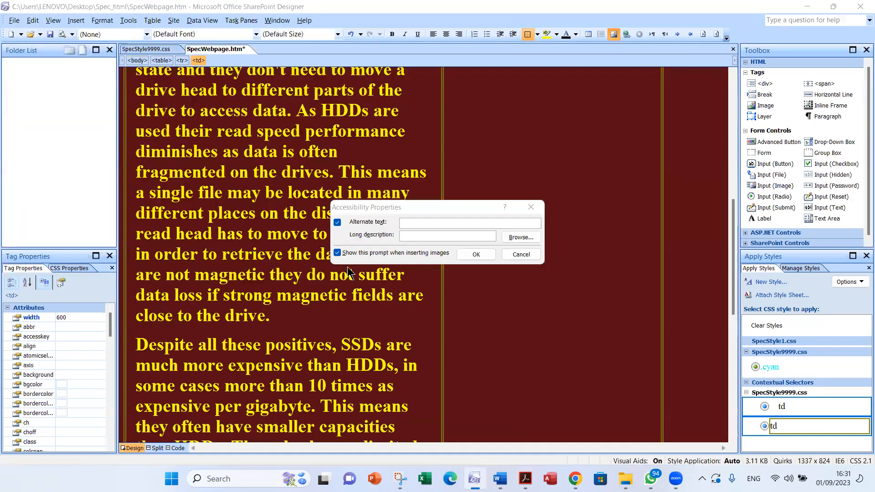
Check question 7's alternate text requirement and give the inserted picture the alternate text "Image of an SSD"
key("alt+Tab")
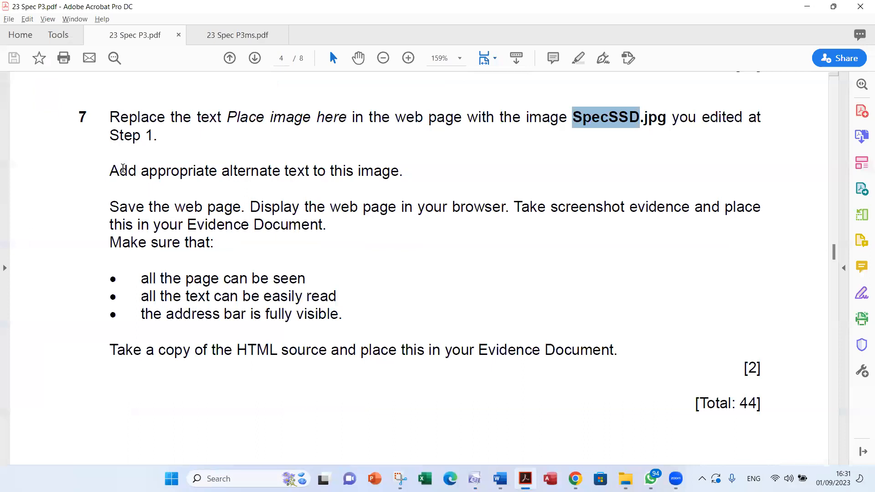
key("alt+Tab")
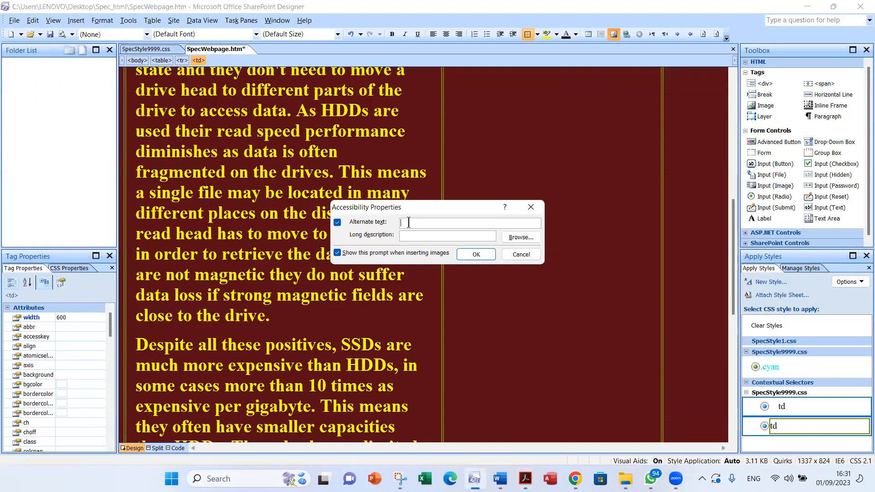
type("Image of an SSD")
left_click(476, 255)
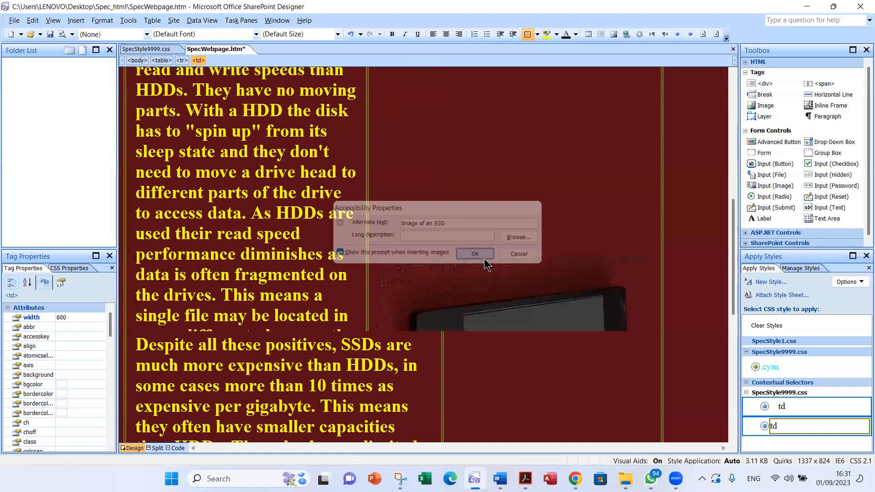
scroll(486, 264, "down", 2)
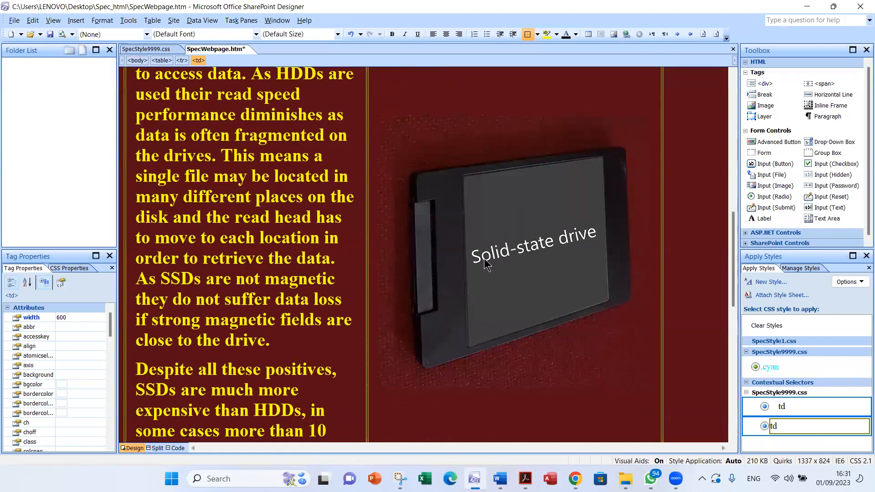
scroll(486, 264, "down", 1)
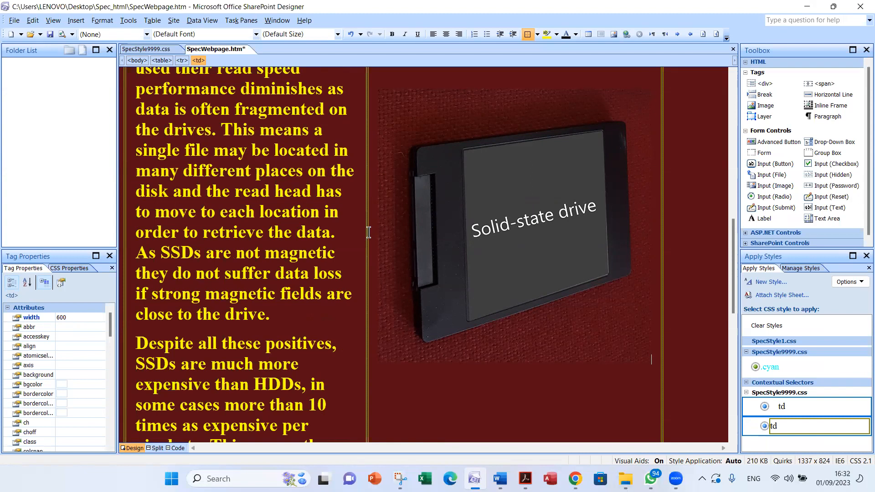
Save SpecWebpage.htm as question 7 instructs and preview the page in the browser
key("alt+Tab")
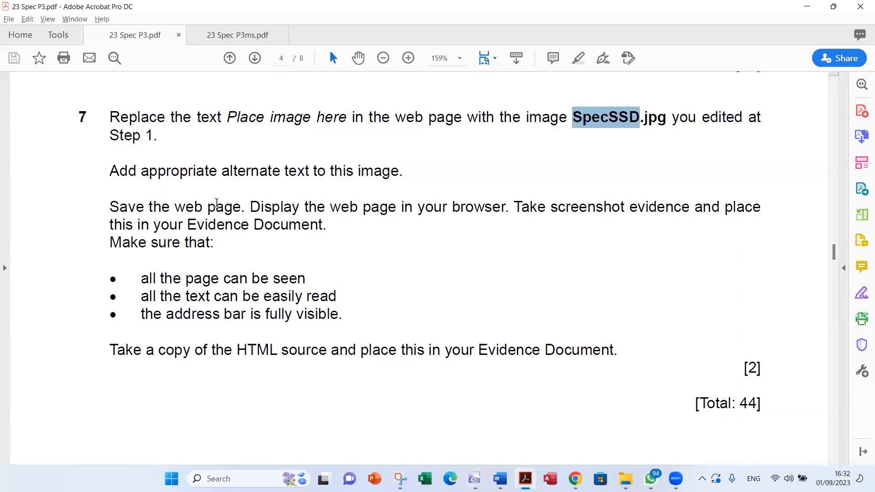
key("alt+Tab")
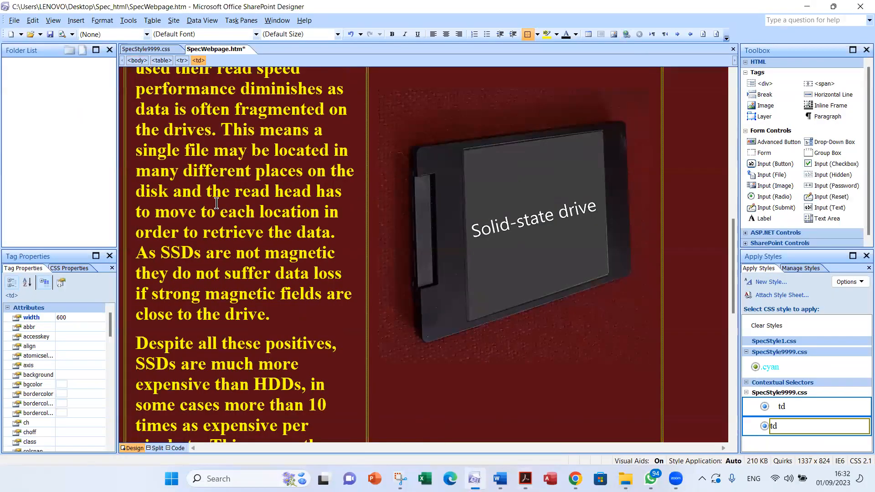
key("alt+Tab")
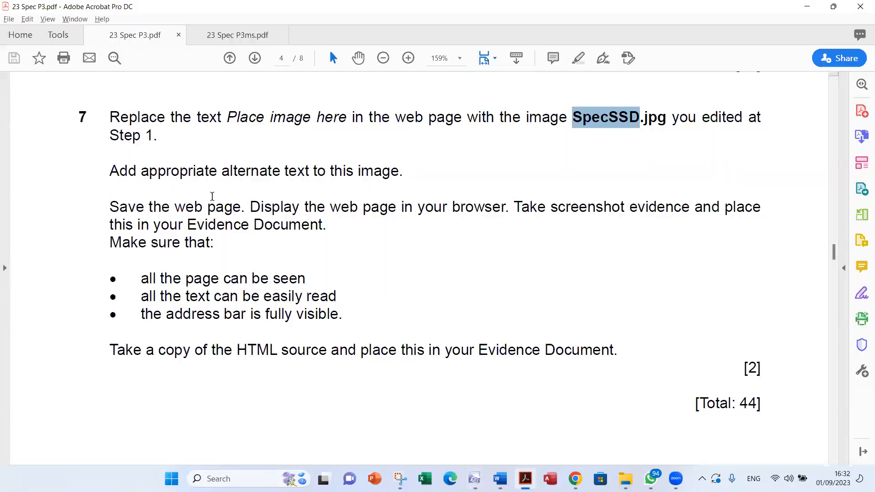
key("alt+Tab")
left_click(50, 34)
scroll(208, 190, "down", 1)
key("alt+Tab")
key("alt+Tab")
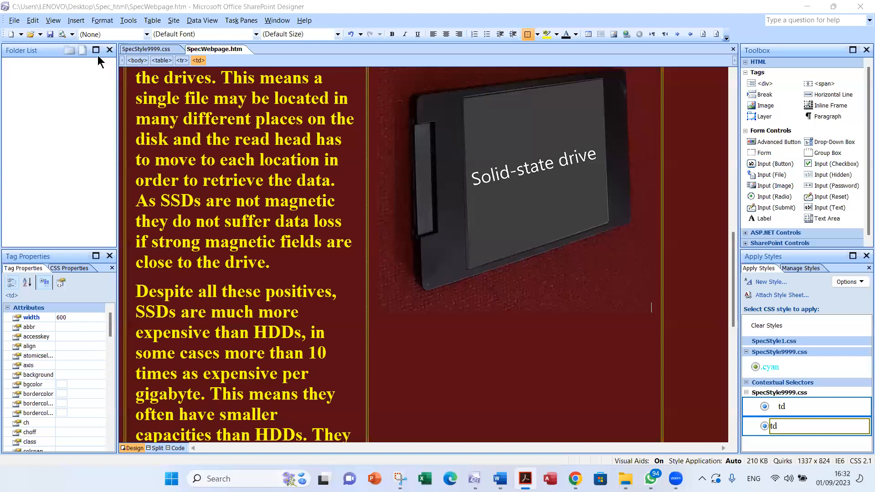
left_click(65, 38)
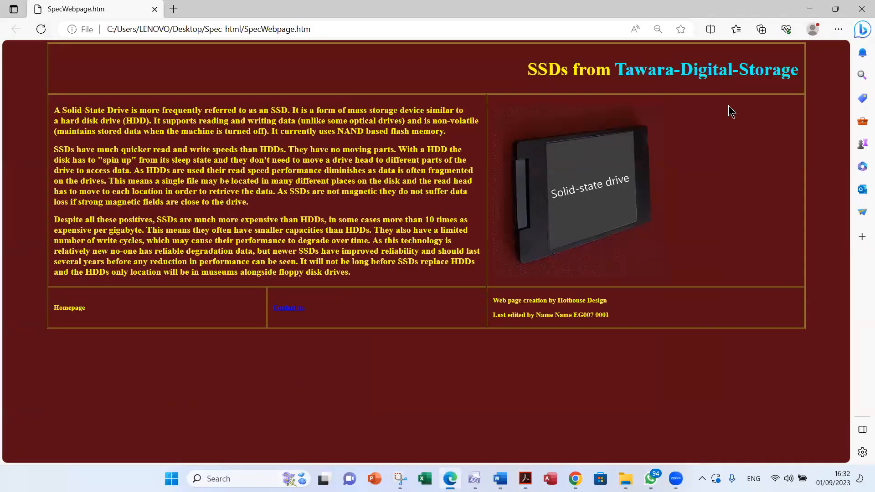
Set the browser zoom to 100% and inspect the web page down to its footer row
left_click(838, 29)
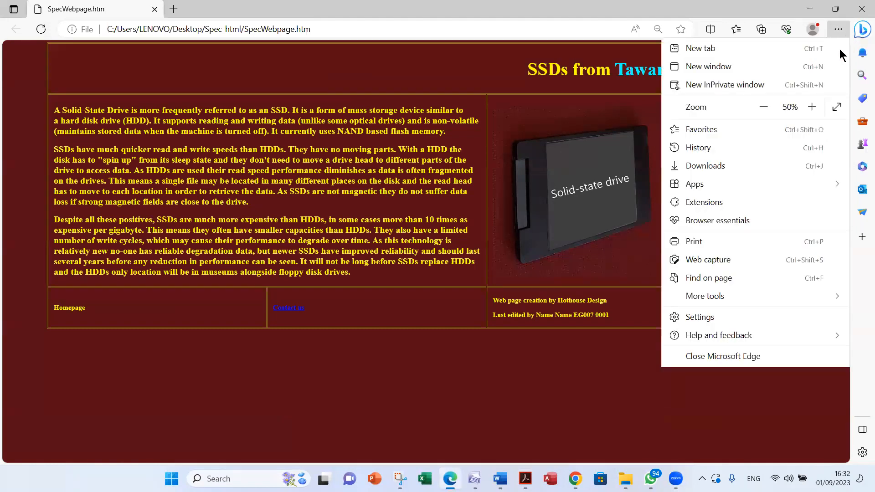
left_click(813, 107)
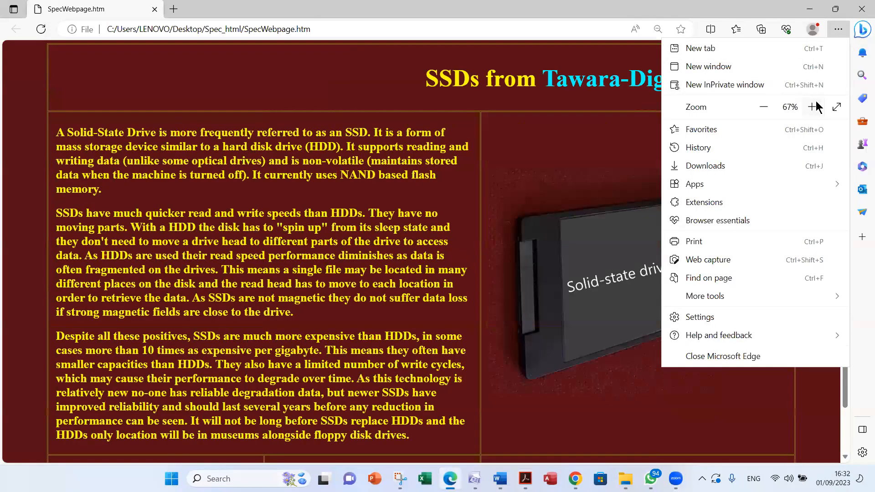
left_click(813, 107)
left_click(813, 106)
left_click(813, 106)
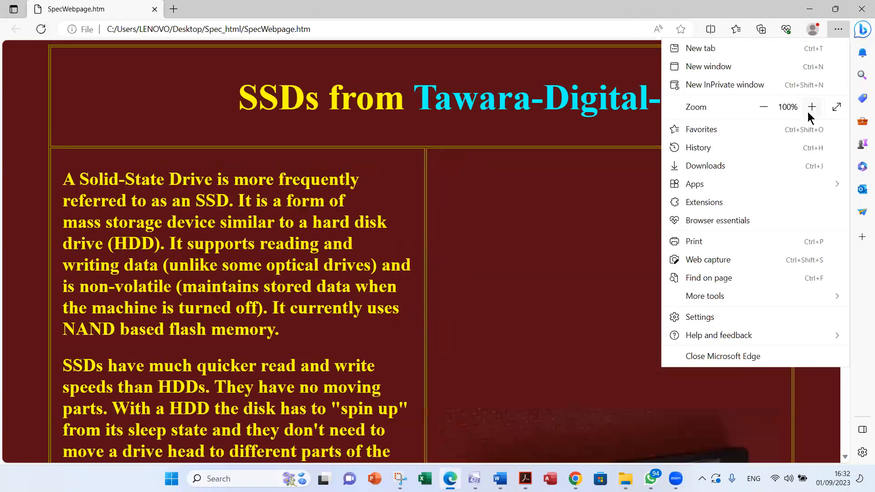
left_click(485, 218)
scroll(486, 219, "down", 10)
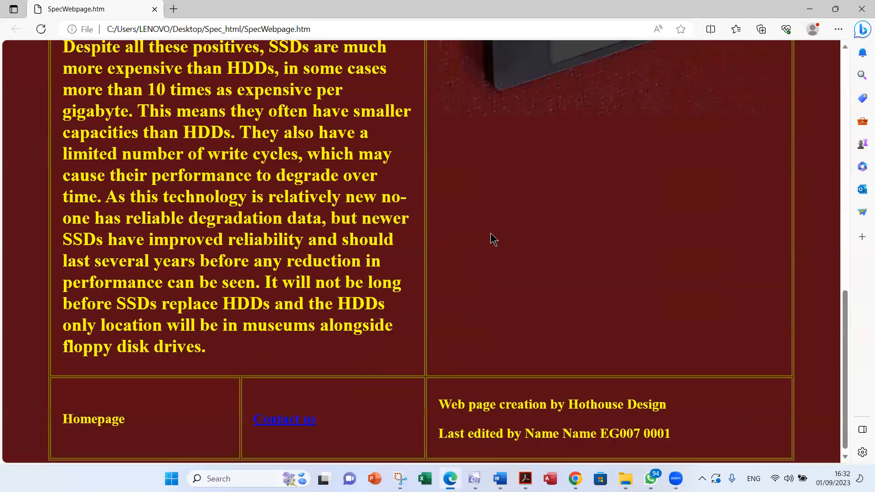